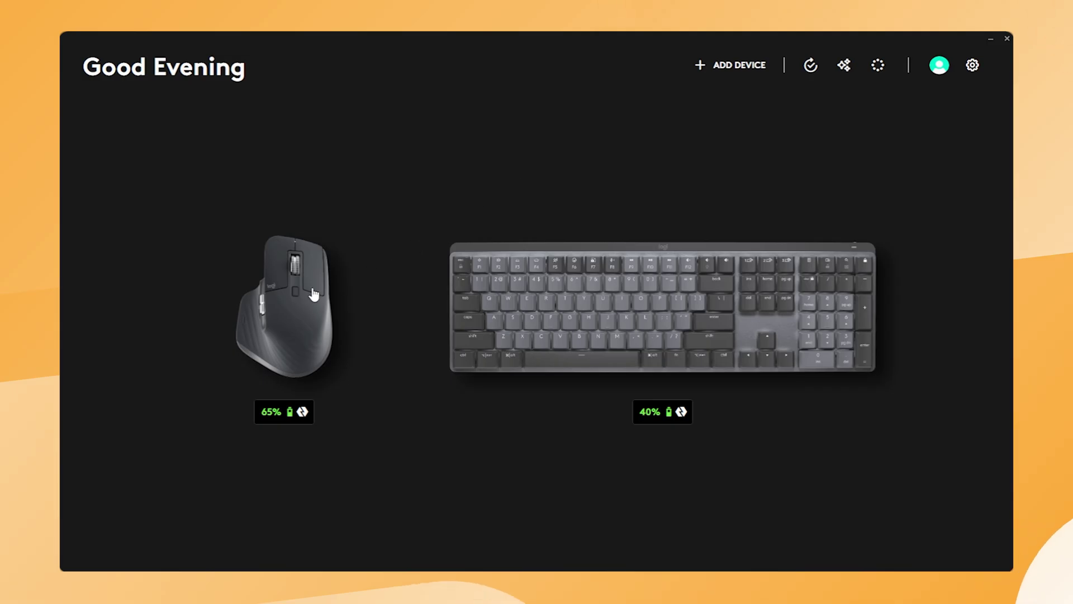
# Open the MX Master 3S settings page from the Logi Options+ home screen.
pyautogui.click(277, 292)
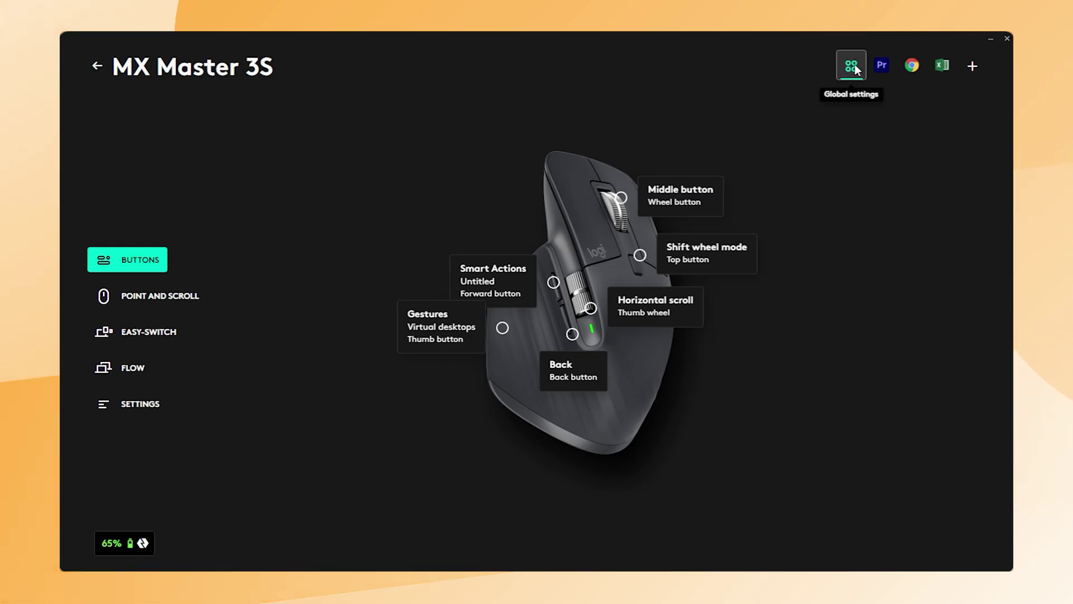
# Check for a Logi Options+ update, then assign Show Actions Ring to the thumb button instead of Gestures.
pyautogui.click(454, 326)
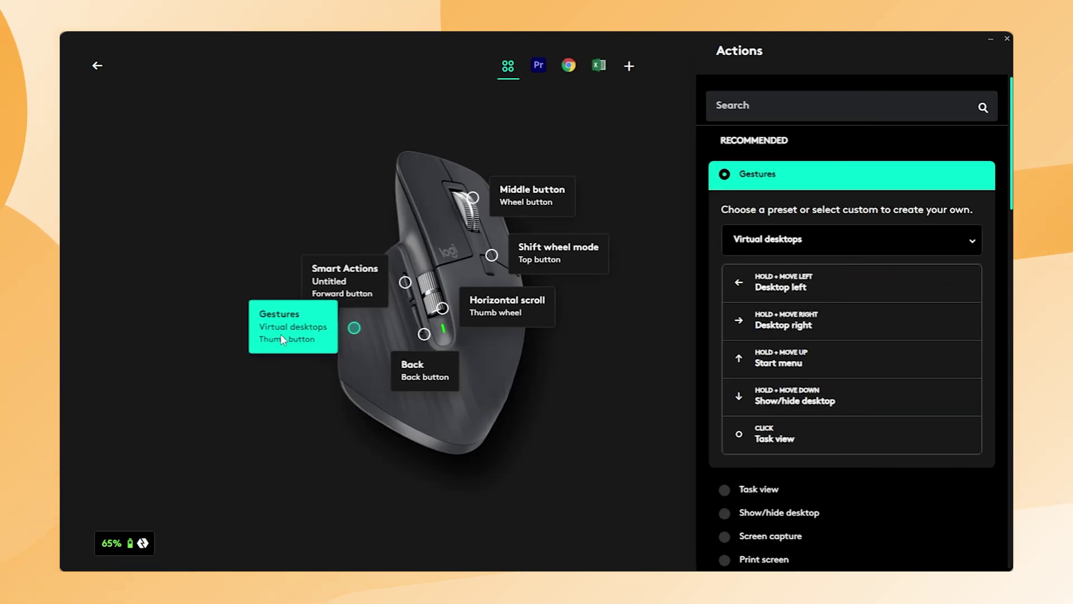
pyautogui.scroll(-6, 805, 193)
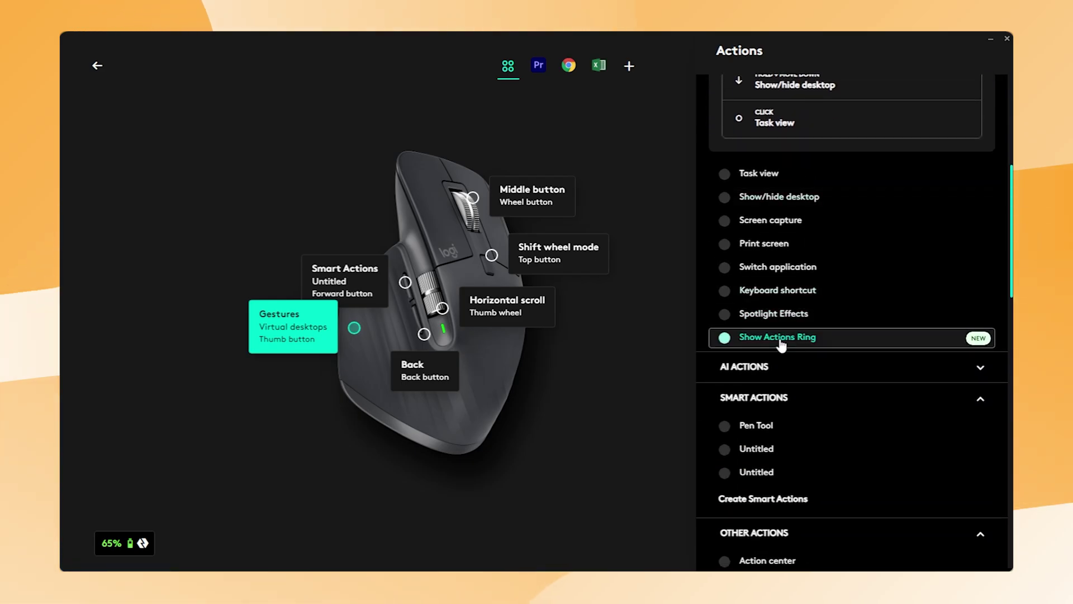
pyautogui.scroll(1, 978, 400)
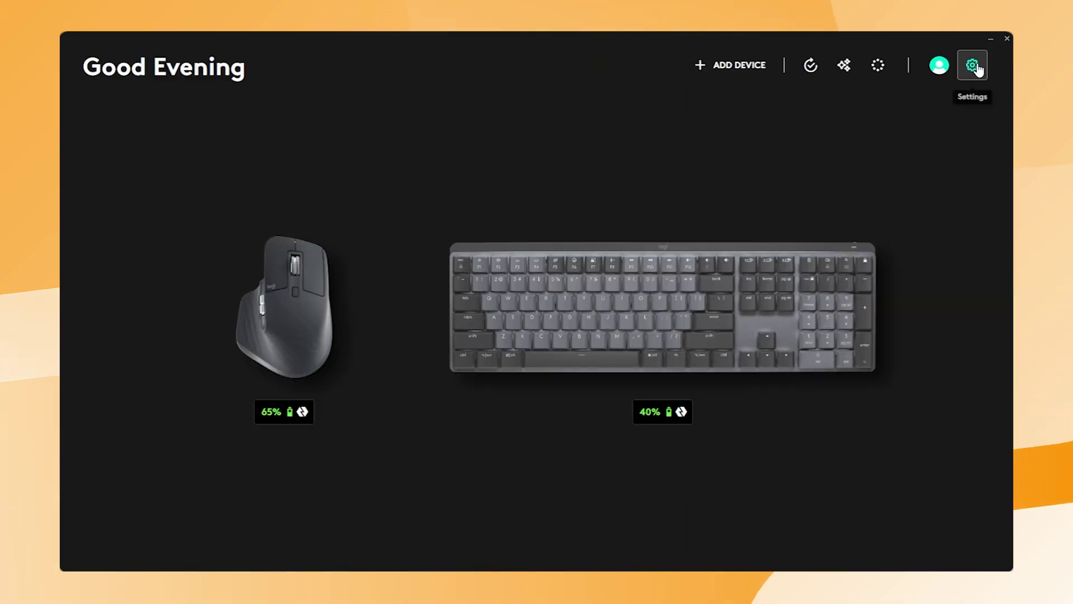
pyautogui.click(972, 64)
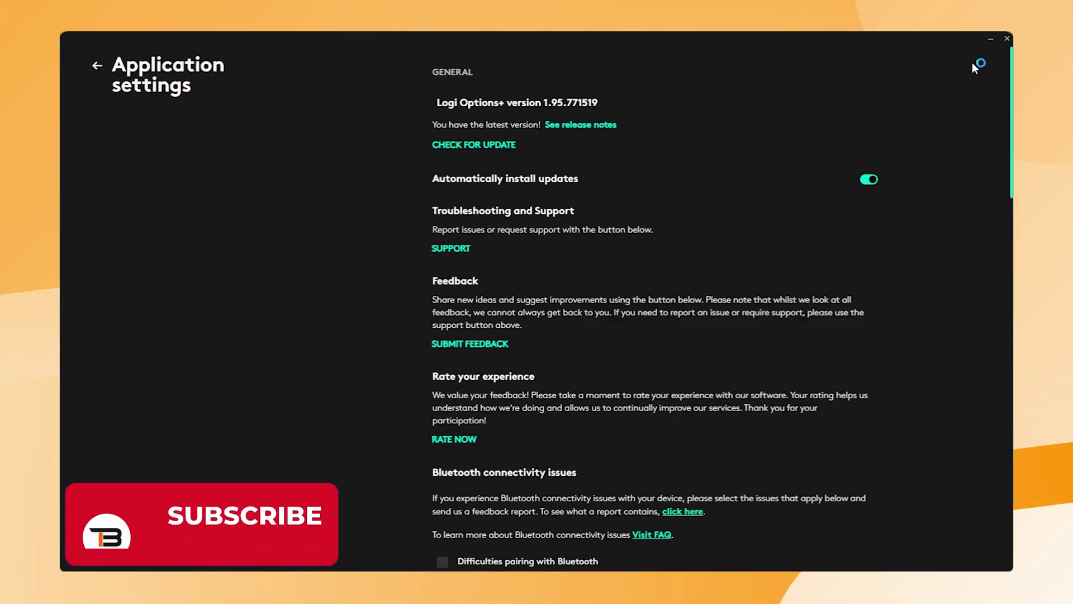
pyautogui.click(471, 146)
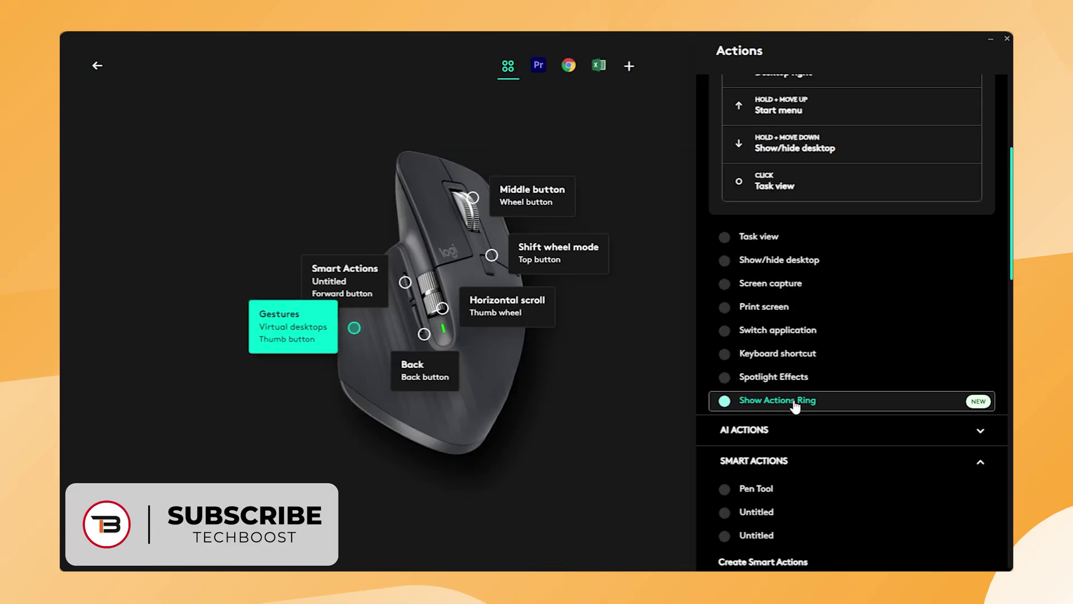
pyautogui.click(803, 404)
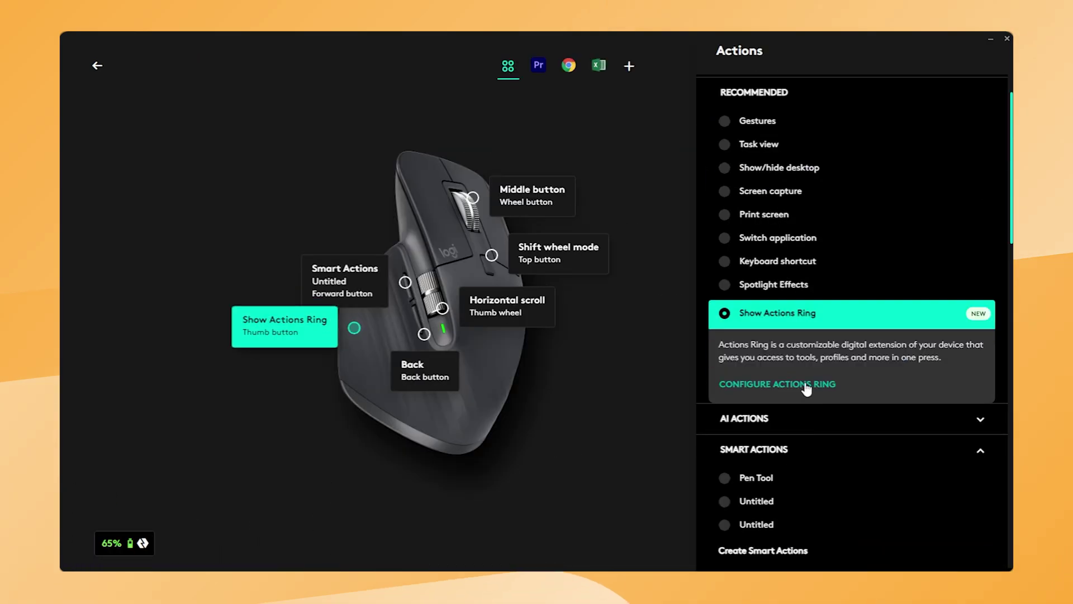
# Open the Actions Ring editor and preview the Media & Volume, Open and Navigation action categories.
pyautogui.click(806, 386)
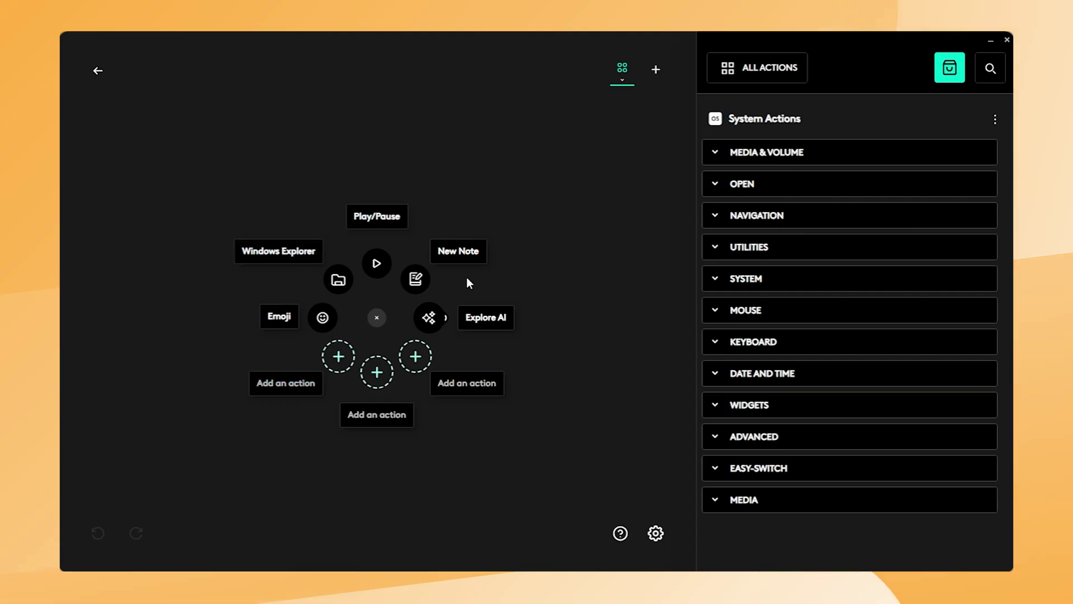
pyautogui.click(715, 159)
pyautogui.click(717, 163)
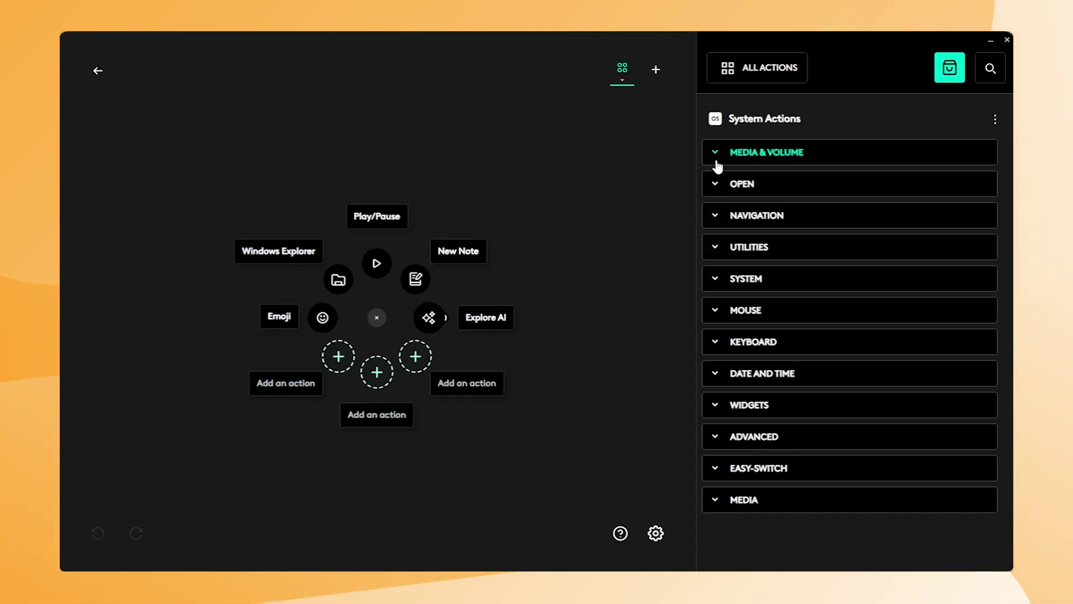
pyautogui.click(718, 190)
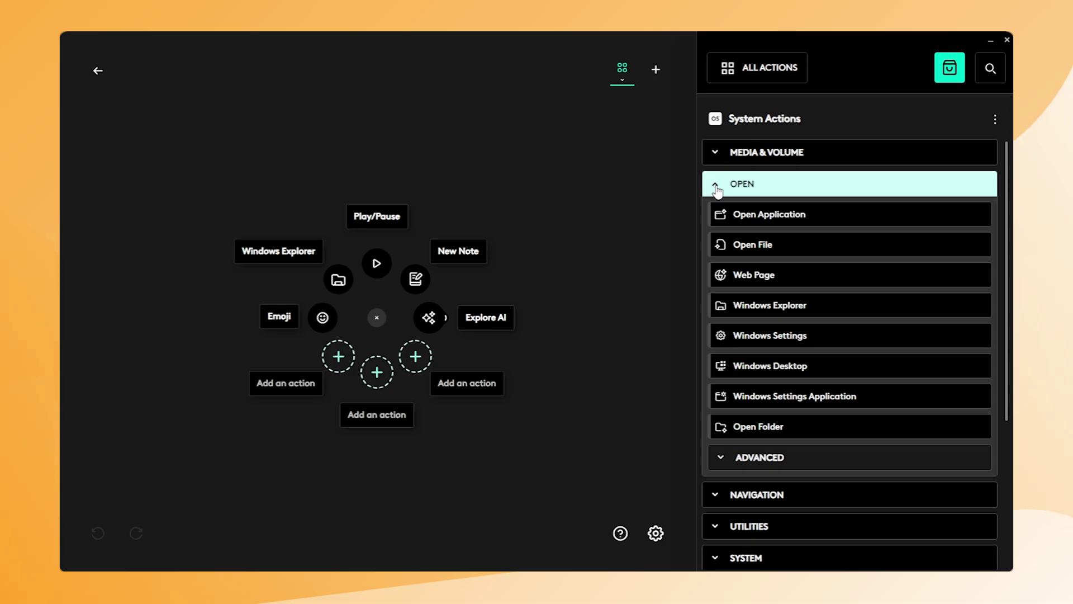
pyautogui.click(717, 191)
pyautogui.click(717, 223)
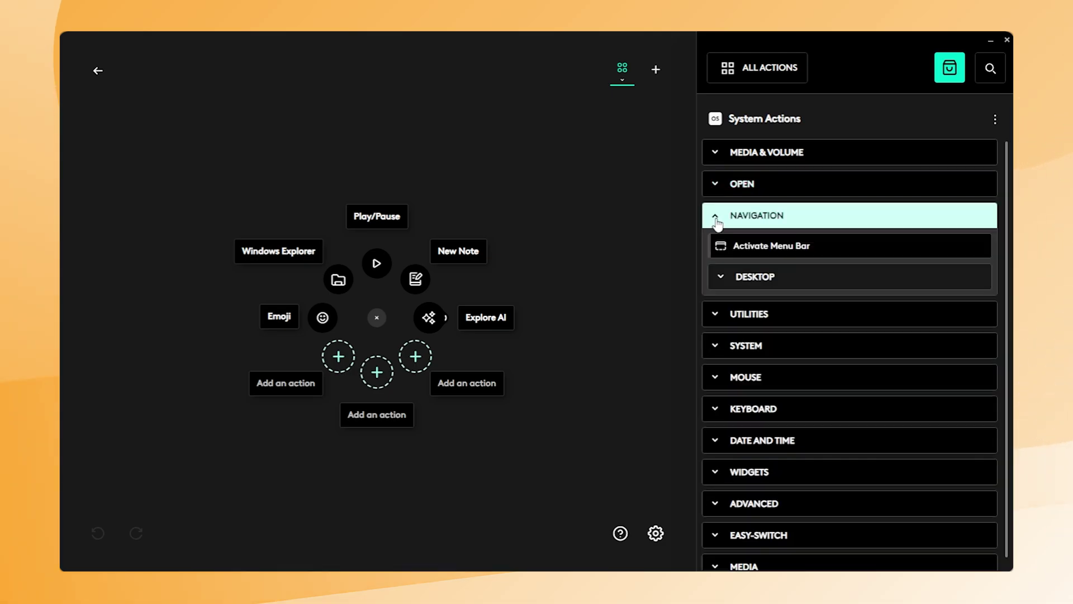
pyautogui.click(718, 222)
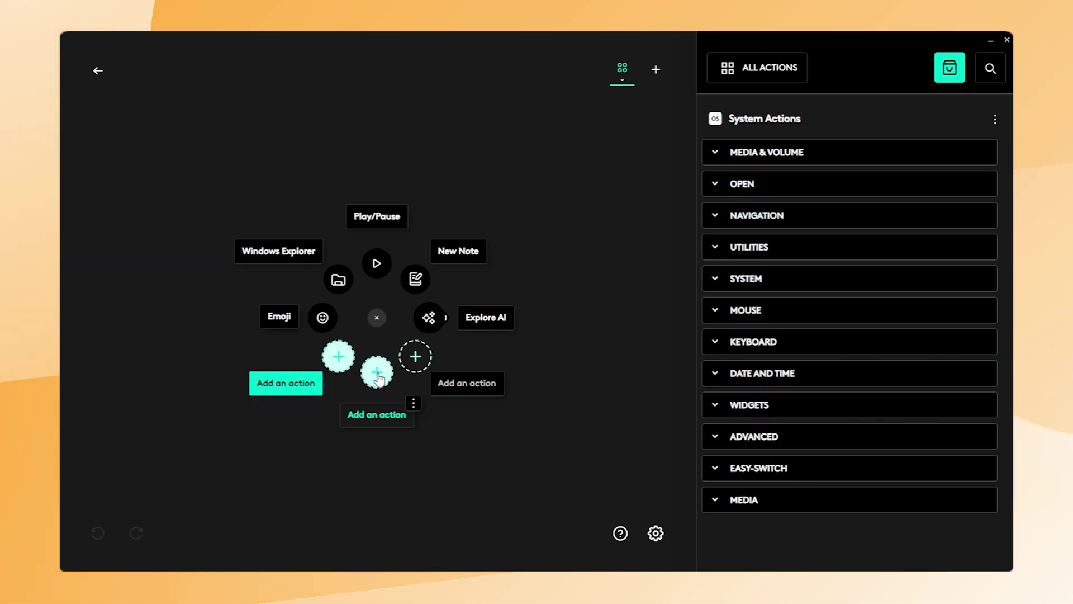
# Remove Play/Pause from the ring and put Easy-Switch 1 Device in the lower-left slot.
pyautogui.click(409, 205)
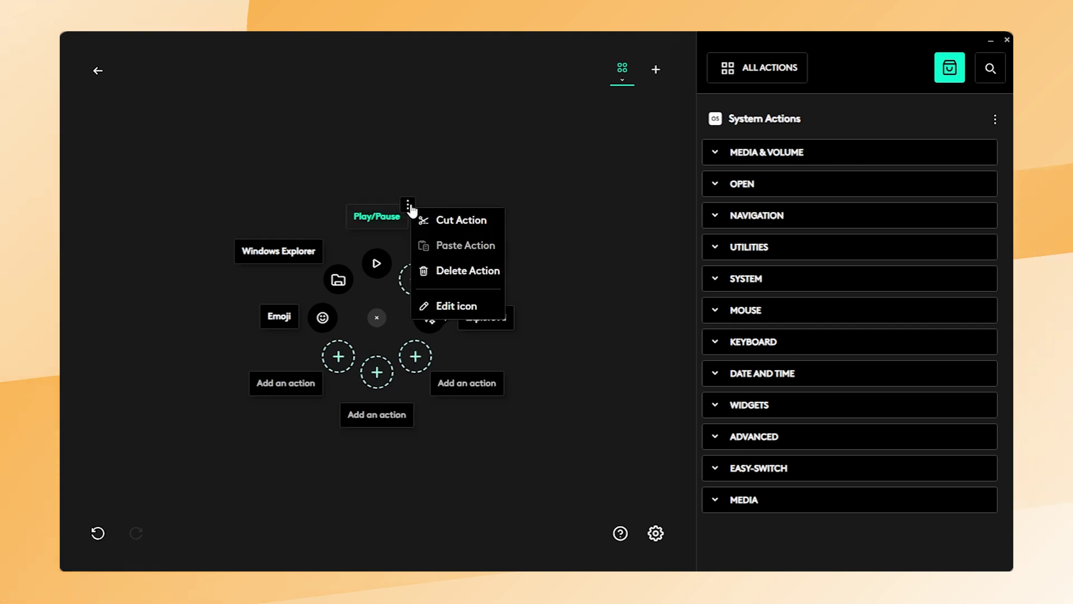
pyautogui.click(467, 272)
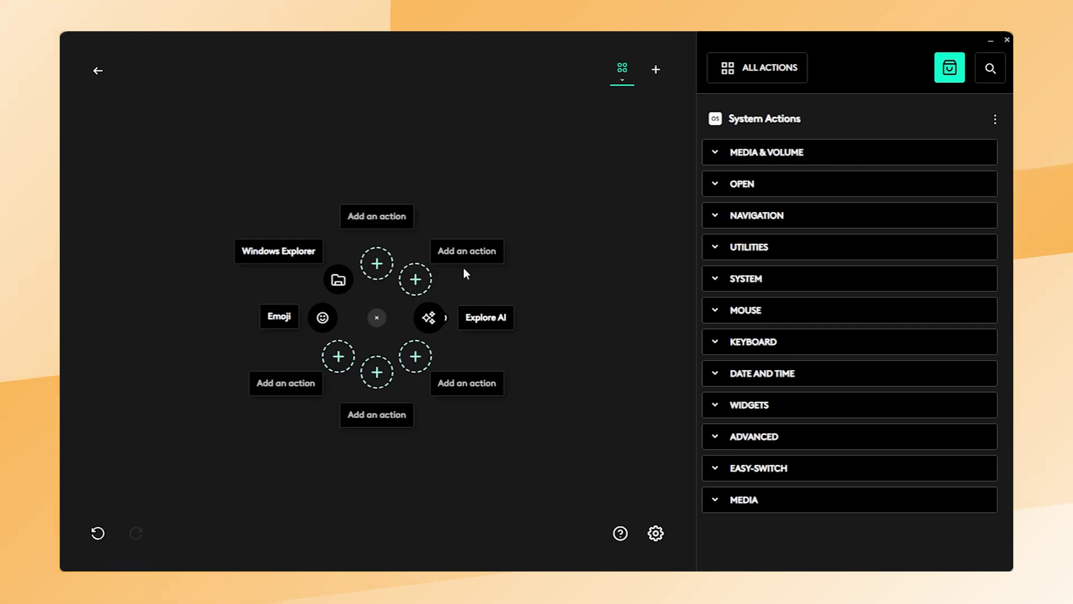
pyautogui.click(339, 358)
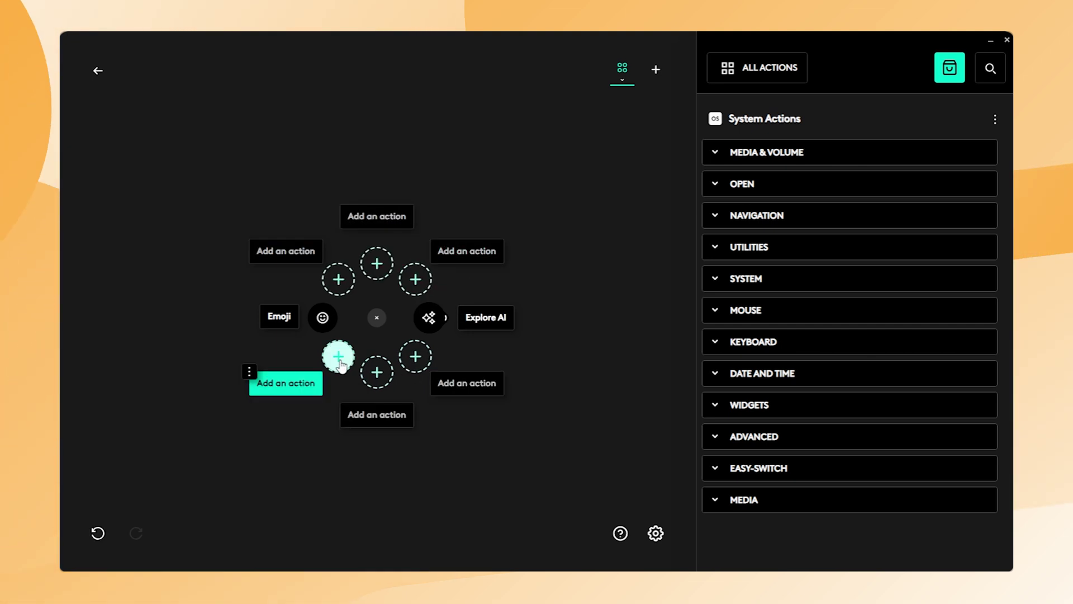
pyautogui.click(774, 479)
pyautogui.click(763, 498)
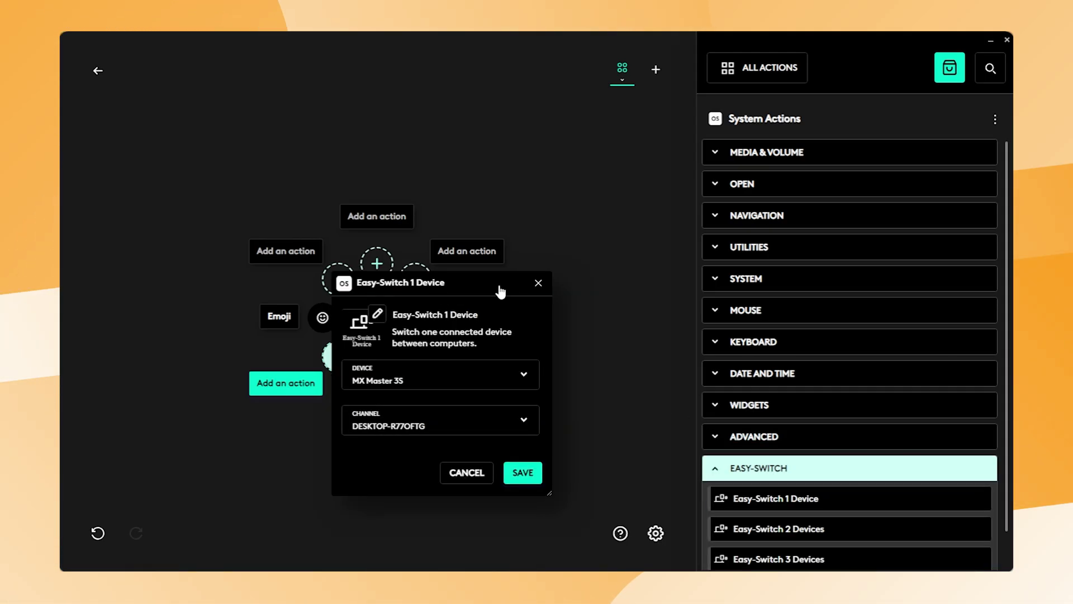
# Set it to switch the MX Master 3S to DESKTOP-R77OFTG, rename it Easy-Switch Button 1, and save.
pyautogui.click(471, 383)
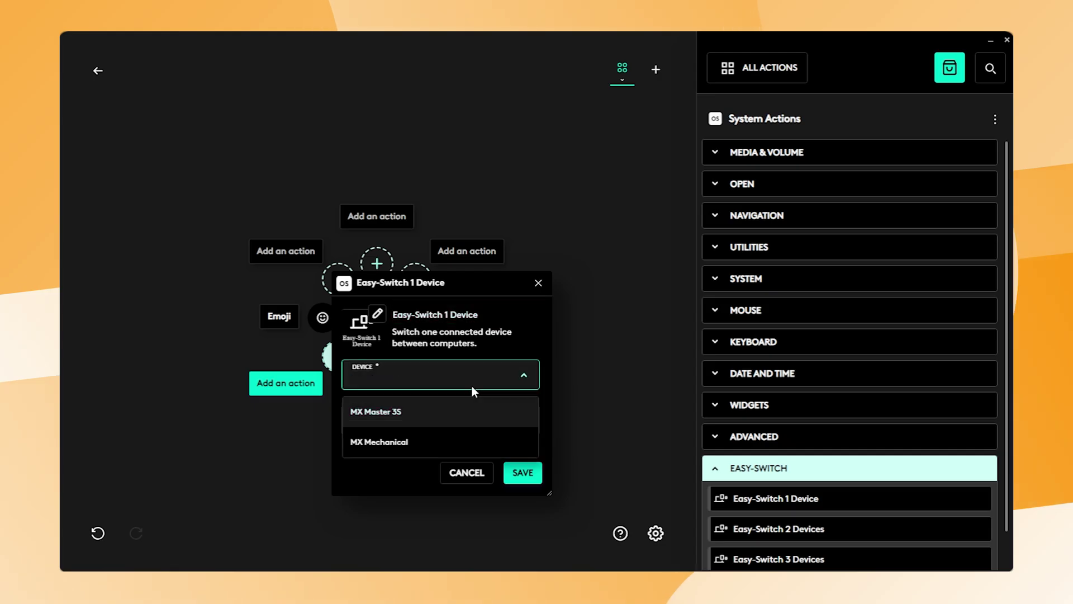
pyautogui.click(398, 413)
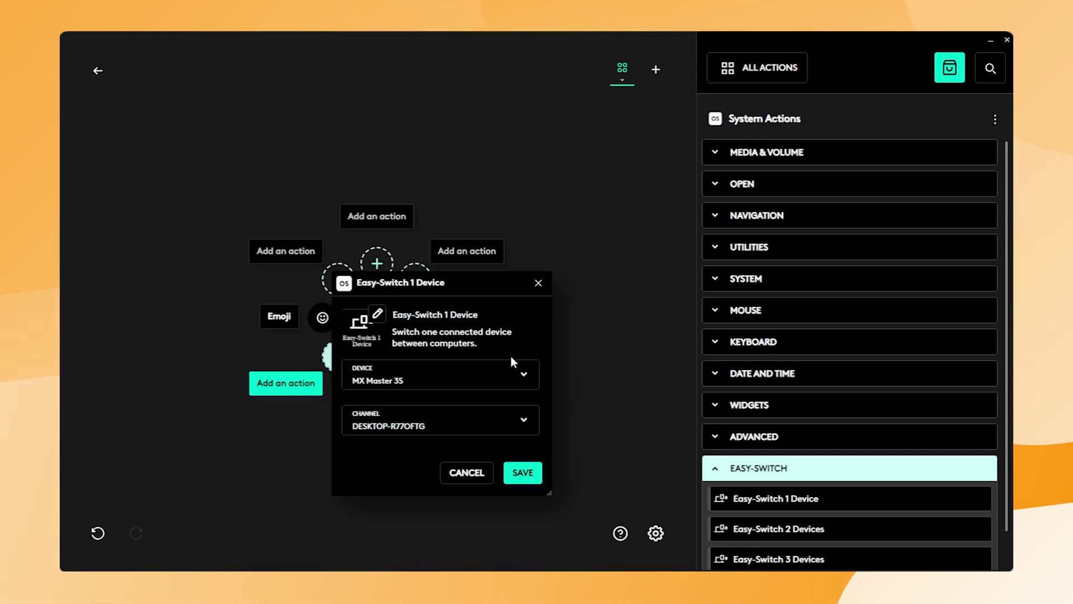
pyautogui.click(459, 425)
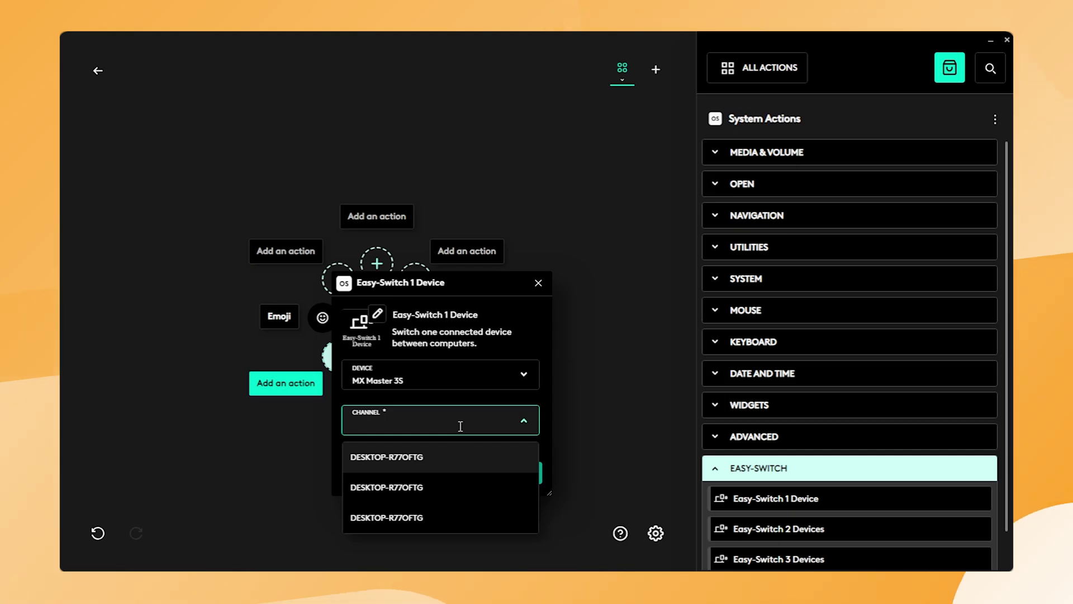
pyautogui.click(445, 459)
pyautogui.click(422, 316)
pyautogui.write('Easy-Switch Button 1')
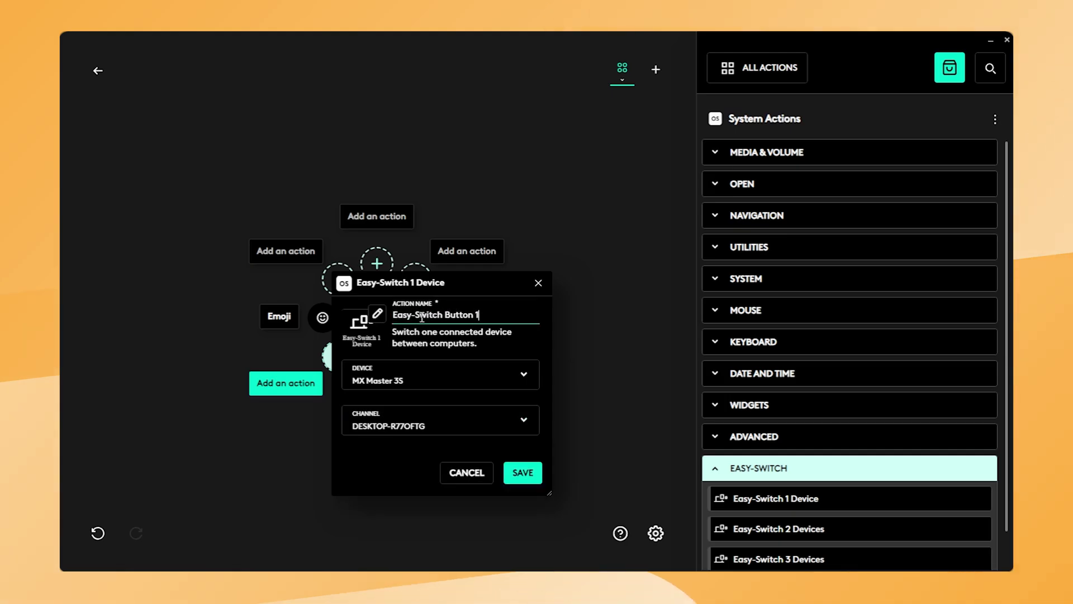
pyautogui.click(481, 422)
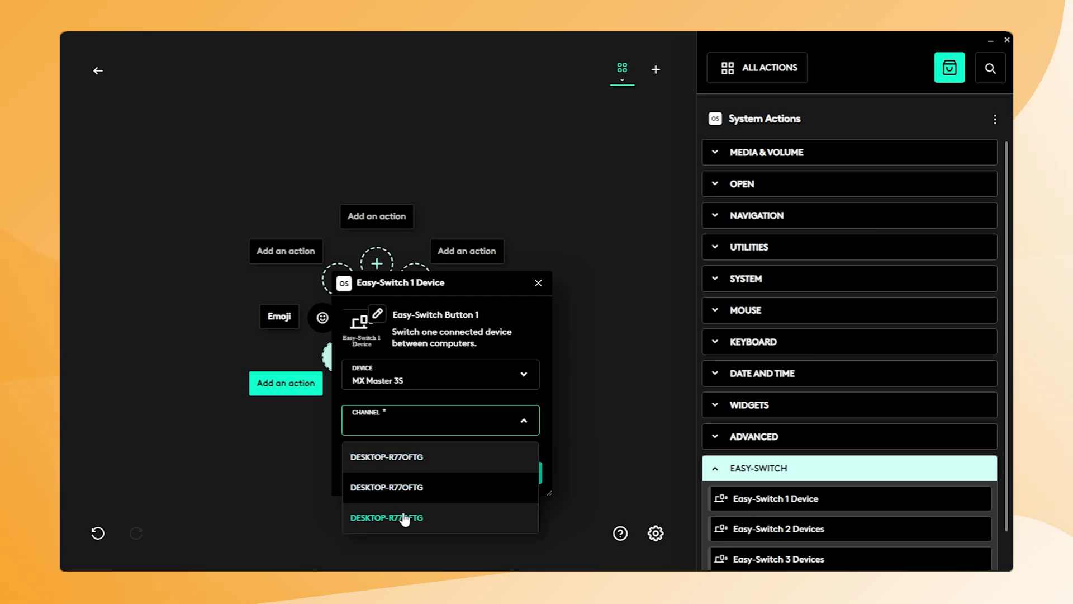
pyautogui.click(424, 519)
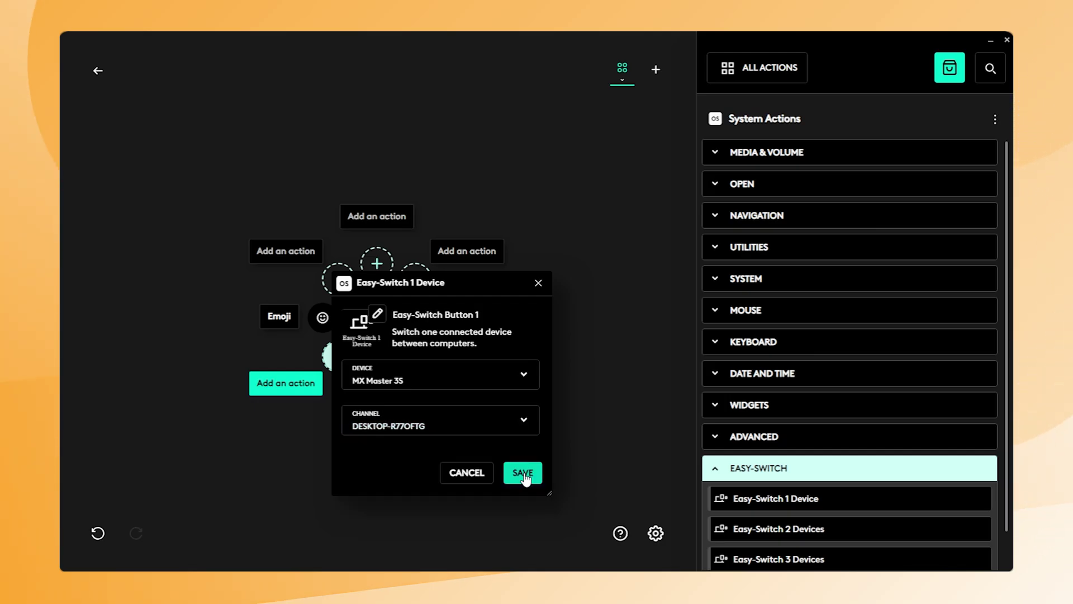
pyautogui.click(523, 474)
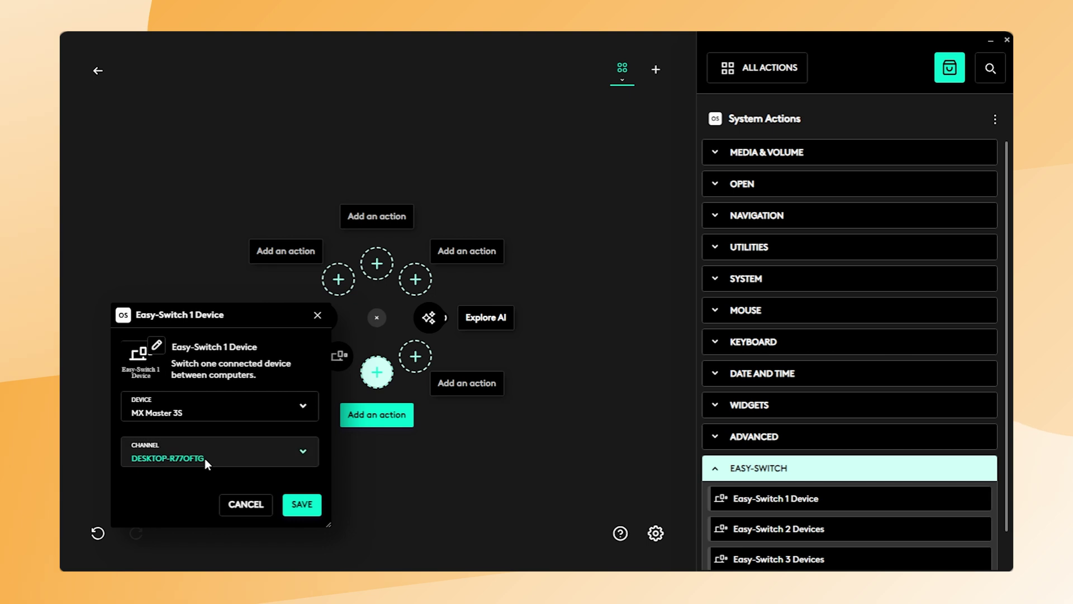
# Add Easy-Switch Button 2 on the bottom slot with the DESKTOP-R77OFTG channel and save it.
pyautogui.click(206, 455)
pyautogui.click(196, 519)
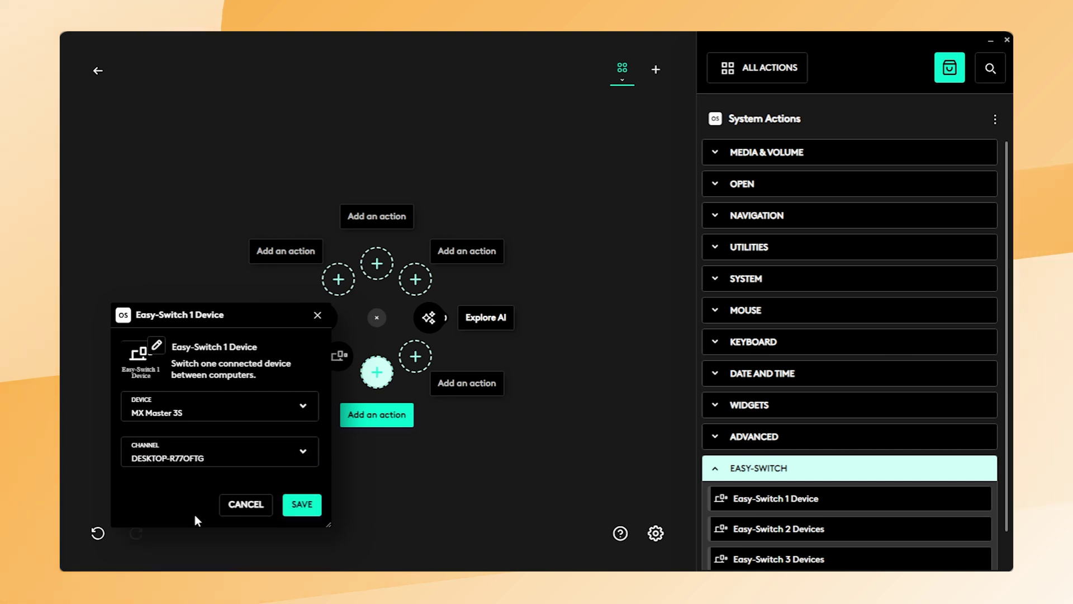
pyautogui.moveTo(258, 347); pyautogui.dragTo(237, 346)
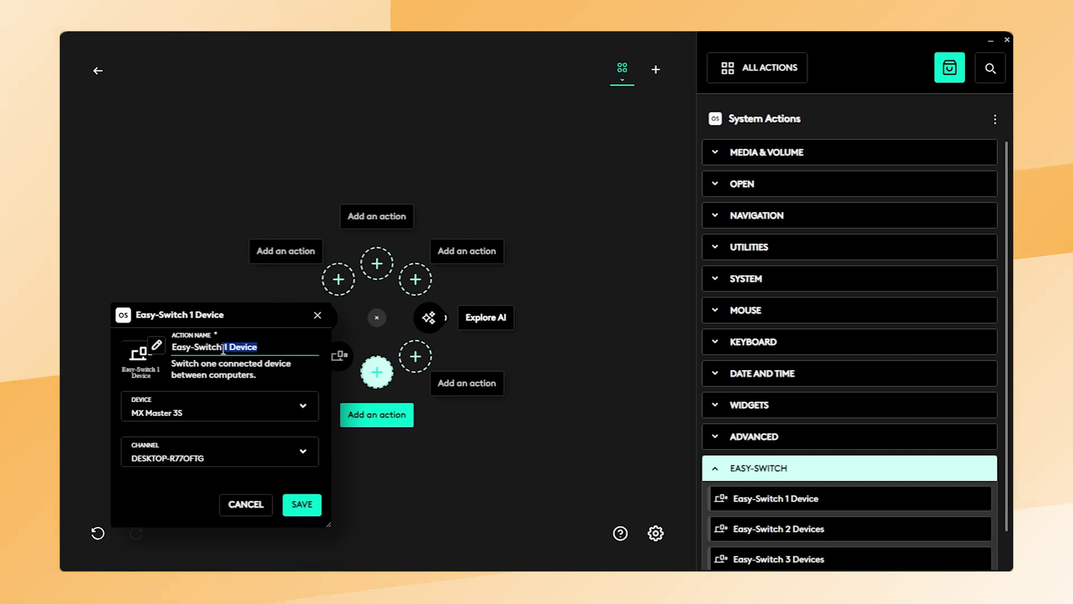
pyautogui.press('BackSpace')
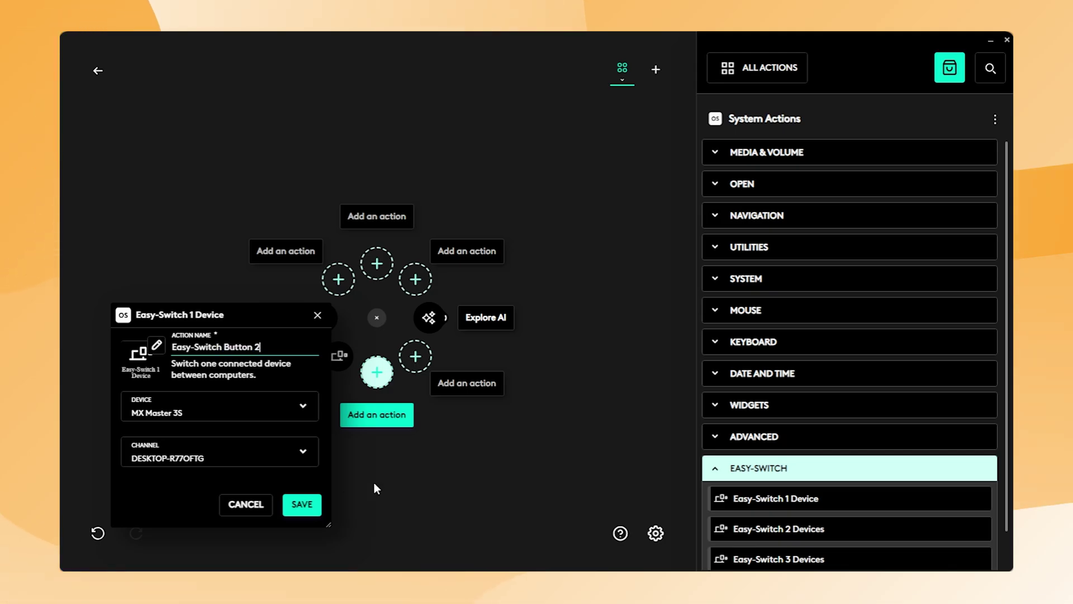
pyautogui.click(302, 504)
# Add Easy-Switch Button 3 on the right slot with the DESKTOP-R77OFTG channel and save it.
pyautogui.click(449, 293)
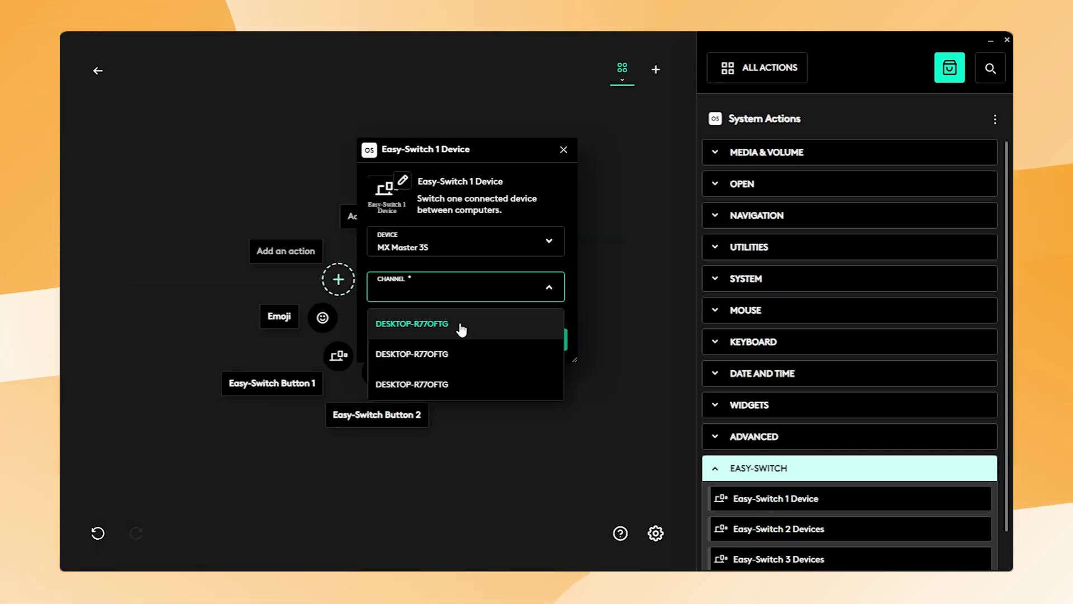
pyautogui.click(451, 382)
pyautogui.write('Button 3')
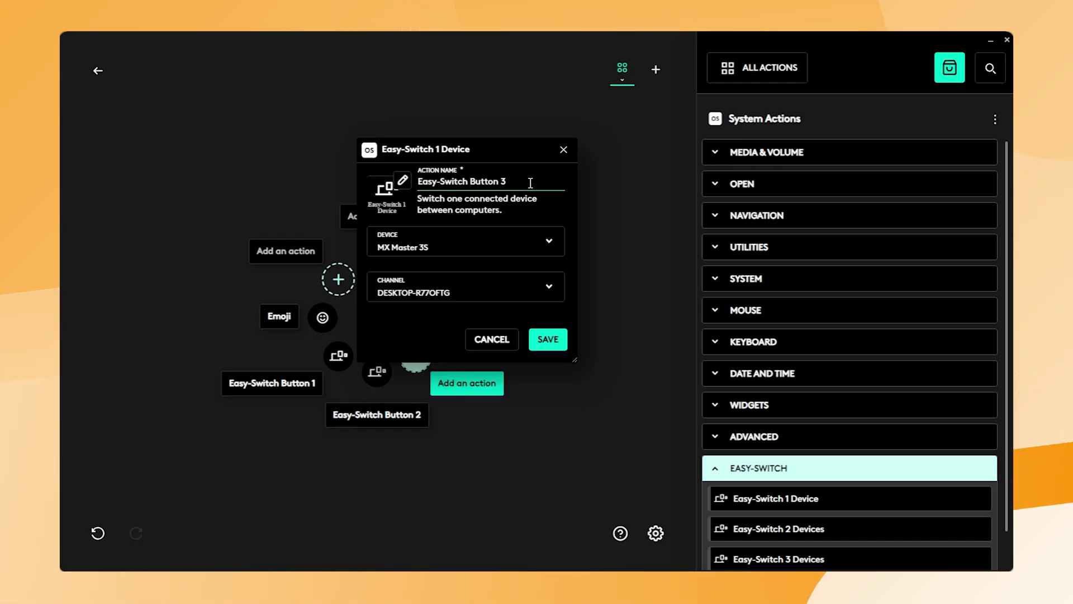
pyautogui.click(551, 343)
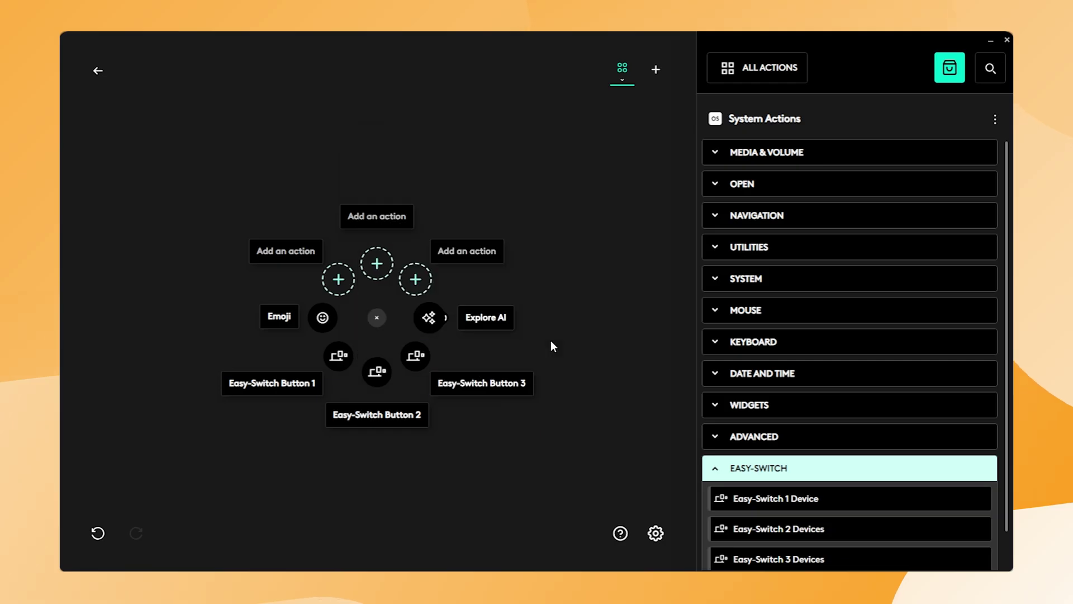
# Return to the home screen and trigger Easy-Switch Buttons 1, 2 and 3 from the thumb-button ring.
pyautogui.click(98, 73)
pyautogui.click(99, 67)
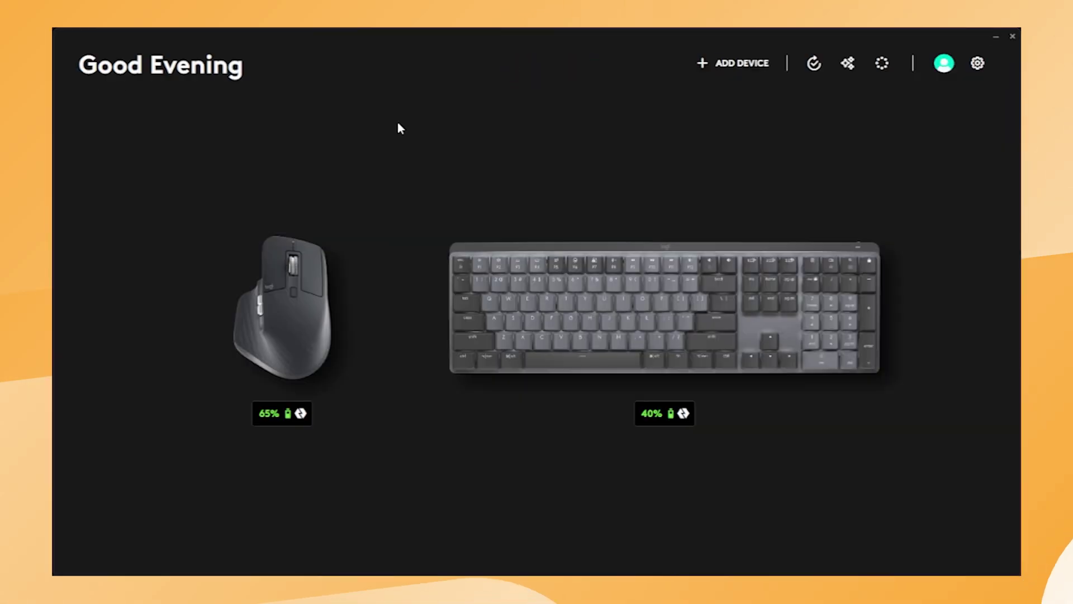
pyautogui.middleClick(397, 123)
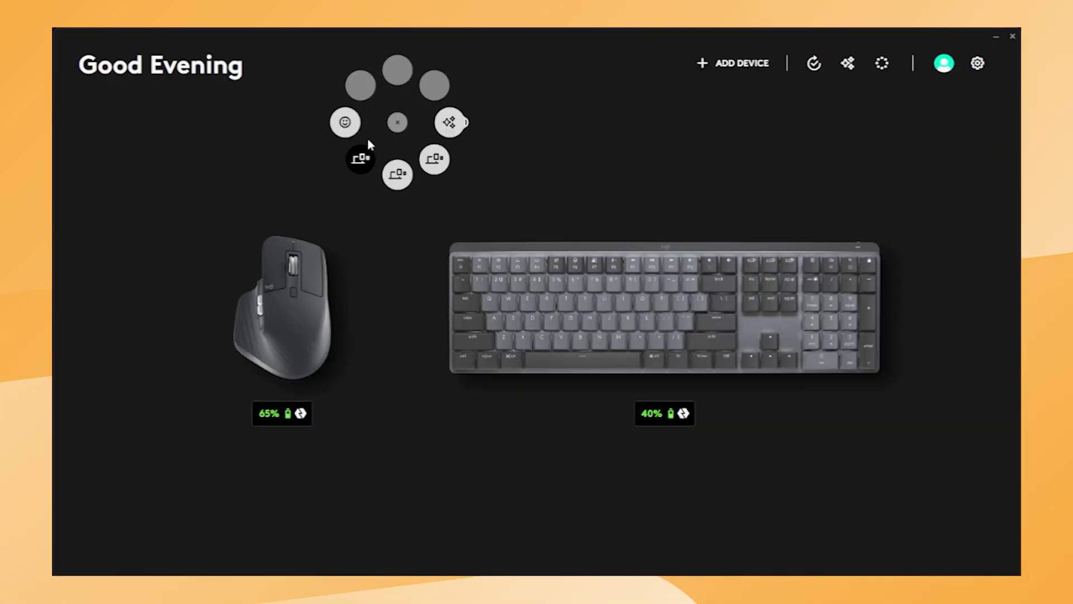
pyautogui.click(361, 162)
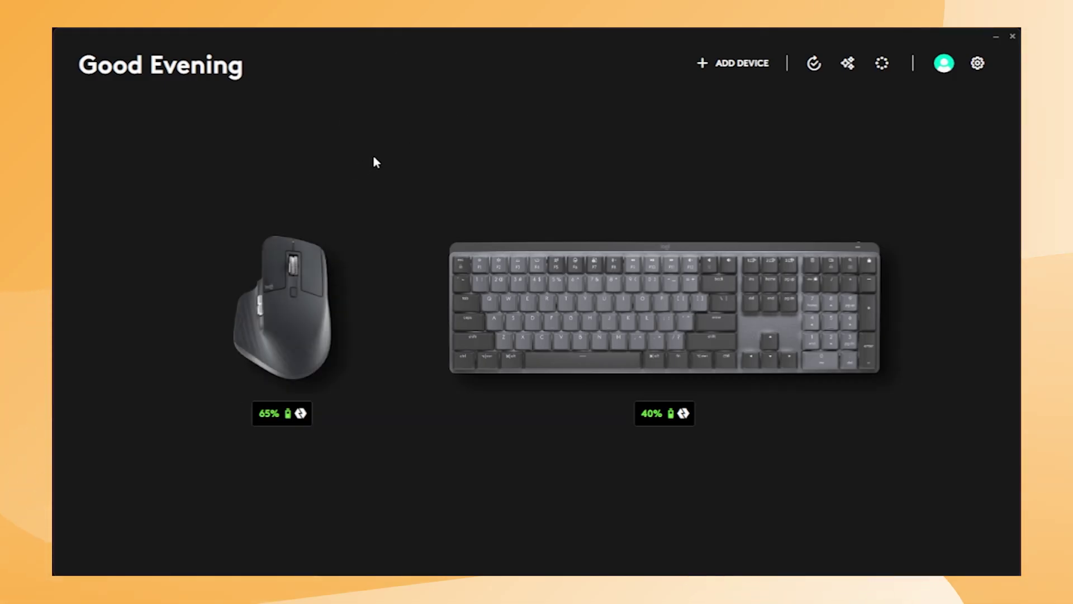
pyautogui.middleClick(378, 119)
pyautogui.click(377, 172)
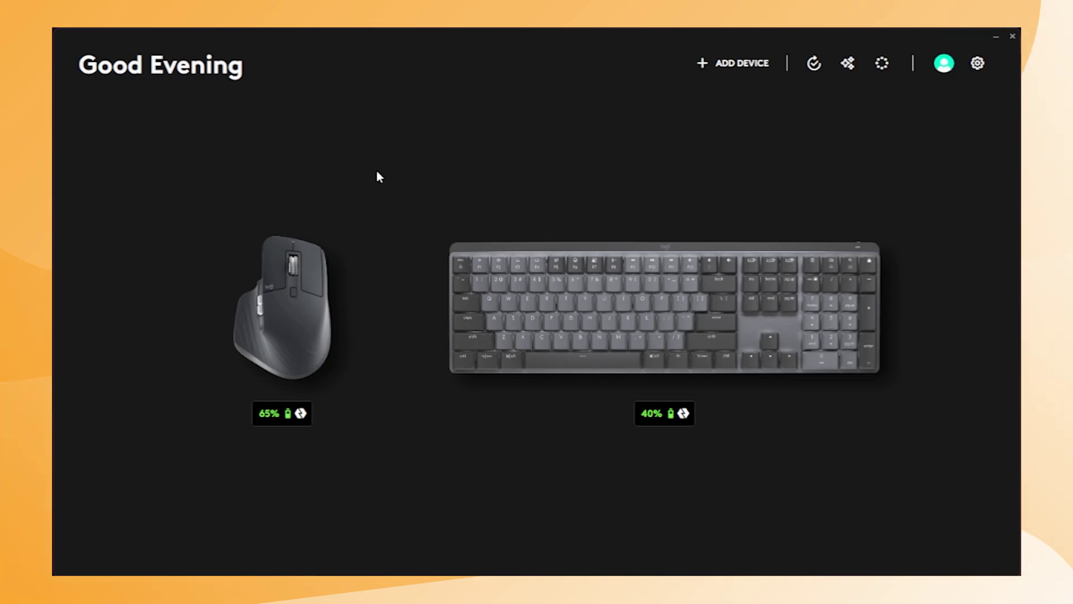
pyautogui.middleClick(314, 128)
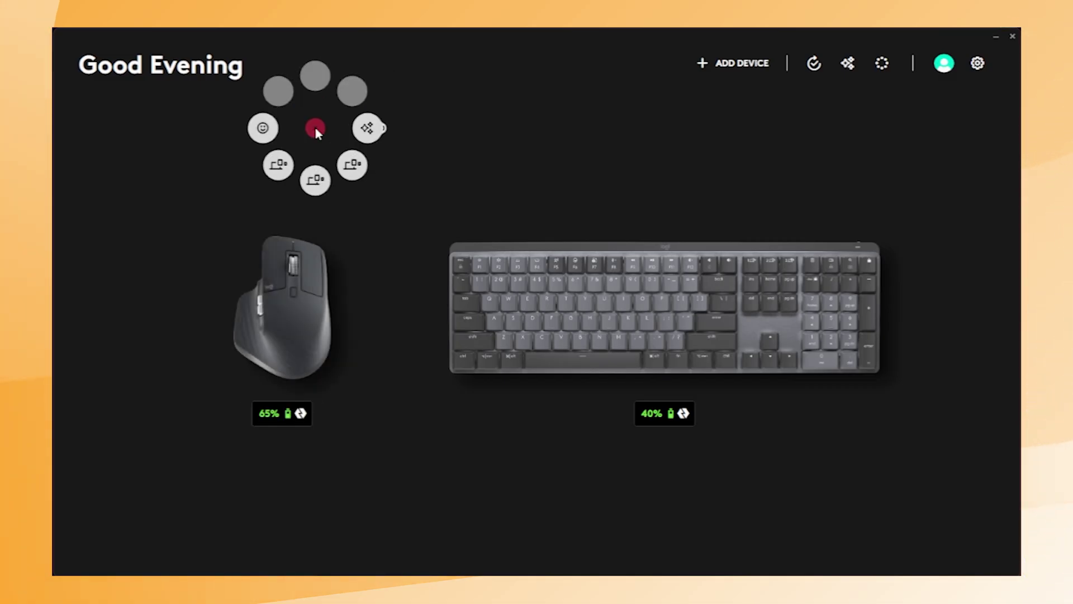
pyautogui.click(352, 166)
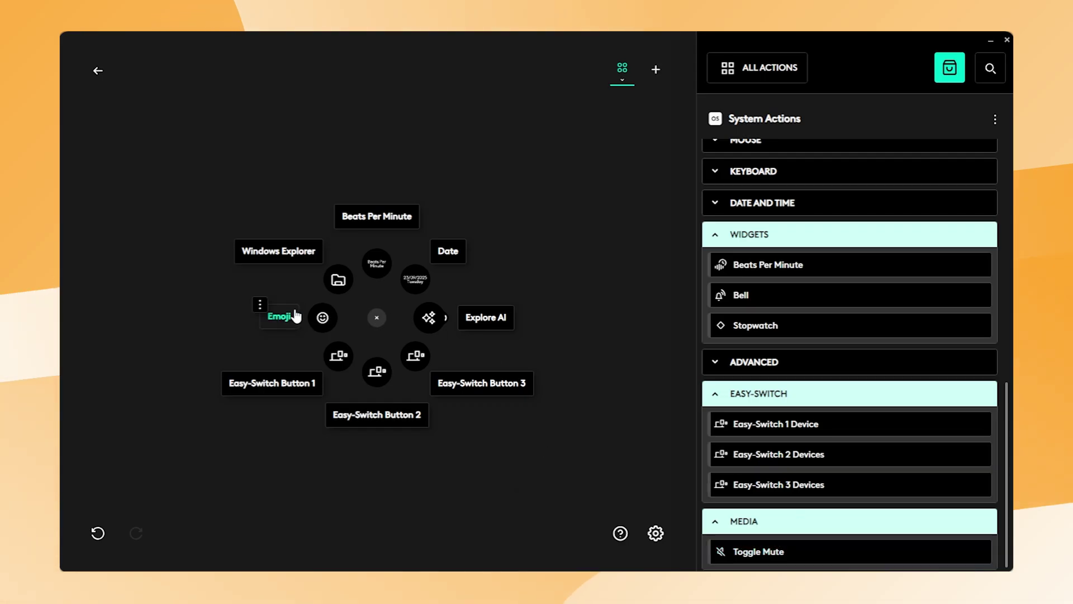
# Replace Emoji with Toggle Mute on the ring and briefly look inside the Explore AI folder.
pyautogui.click(322, 317)
pyautogui.click(791, 556)
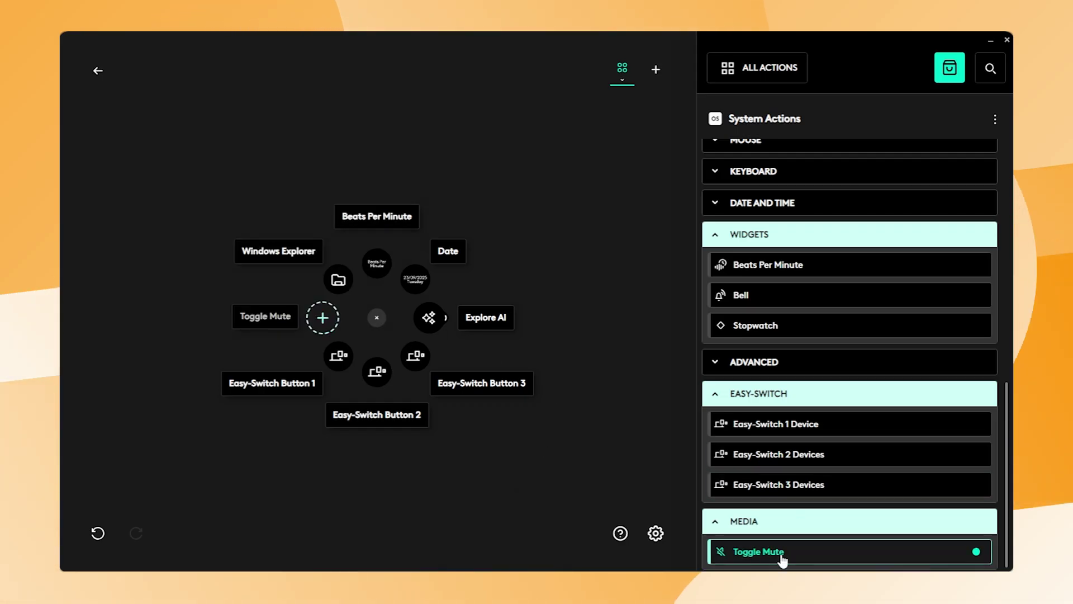
pyautogui.click(485, 317)
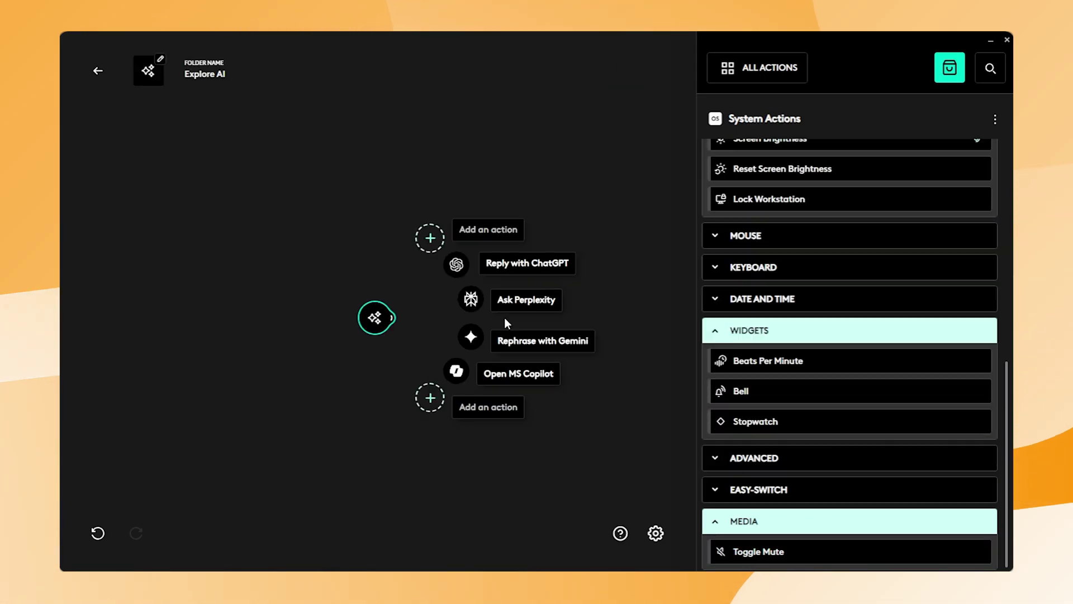
pyautogui.click(99, 73)
# Collapse the Widgets, Media and System action groups in the action list.
pyautogui.click(716, 329)
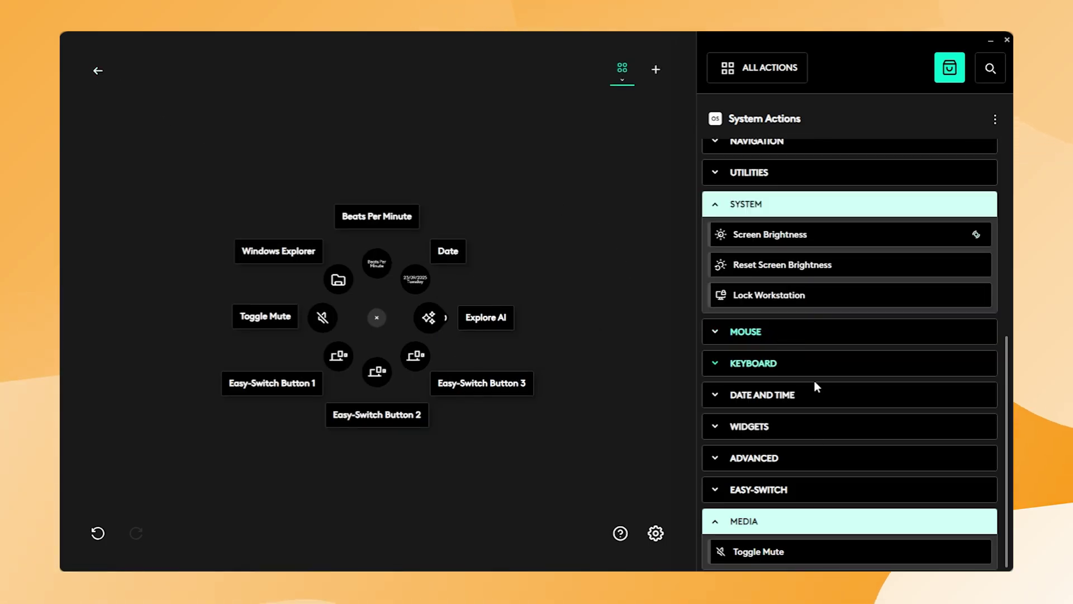
pyautogui.click(794, 521)
pyautogui.scroll(3, 791, 389)
pyautogui.click(776, 436)
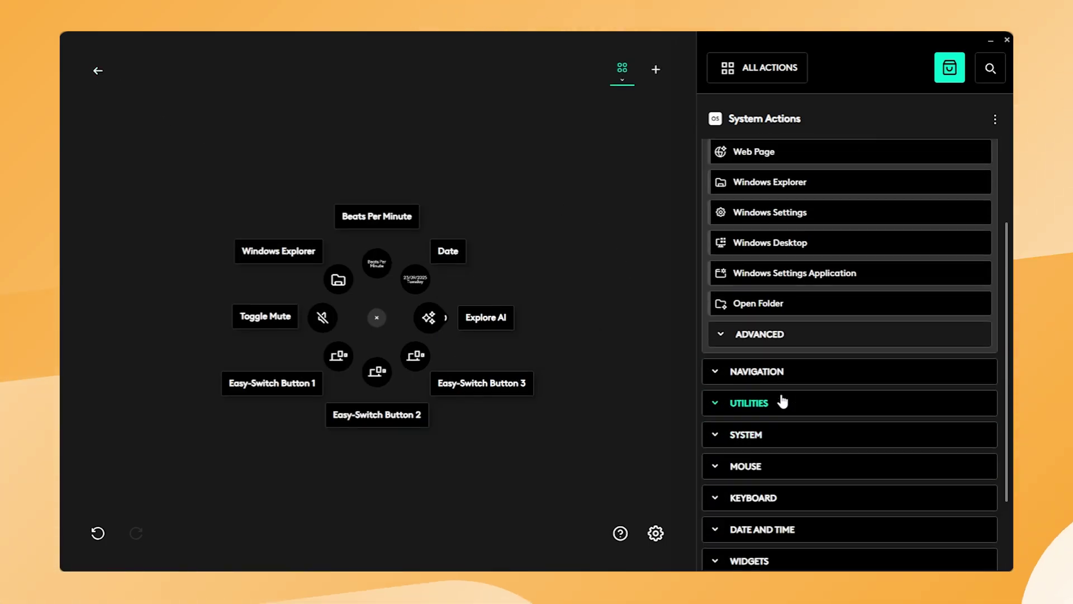